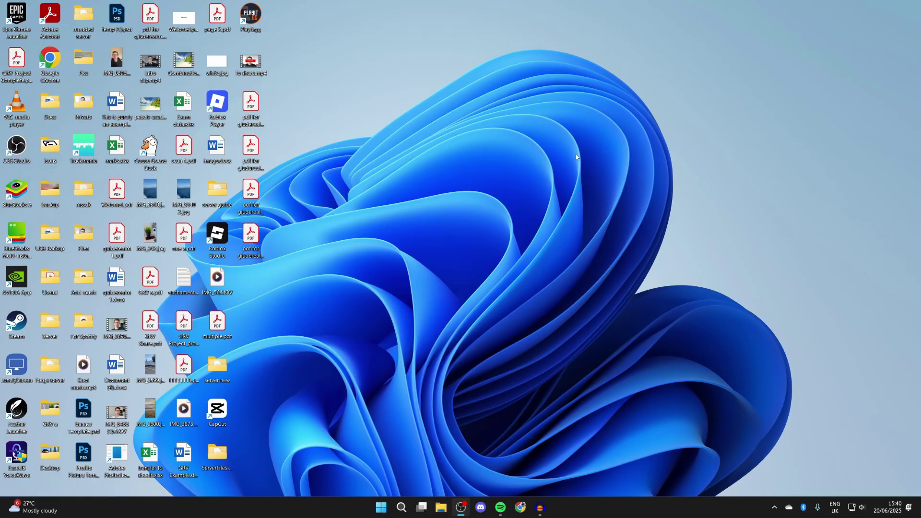
Step: Search Windows for 'micro' and launch Microsoft Store from the results
left_click(402, 507)
type("micro")
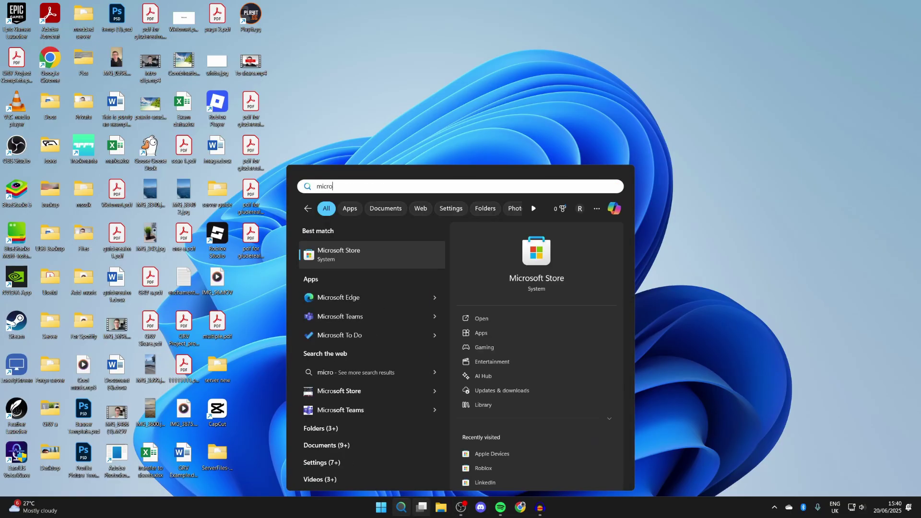
left_click(433, 255)
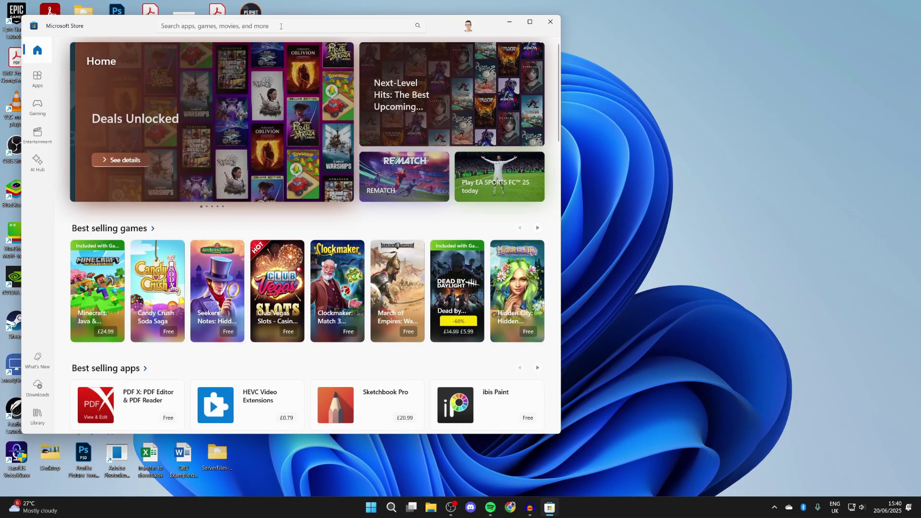
Step: Search the Store for 'apple devices', install Apple Devices, and launch it
left_click(281, 26)
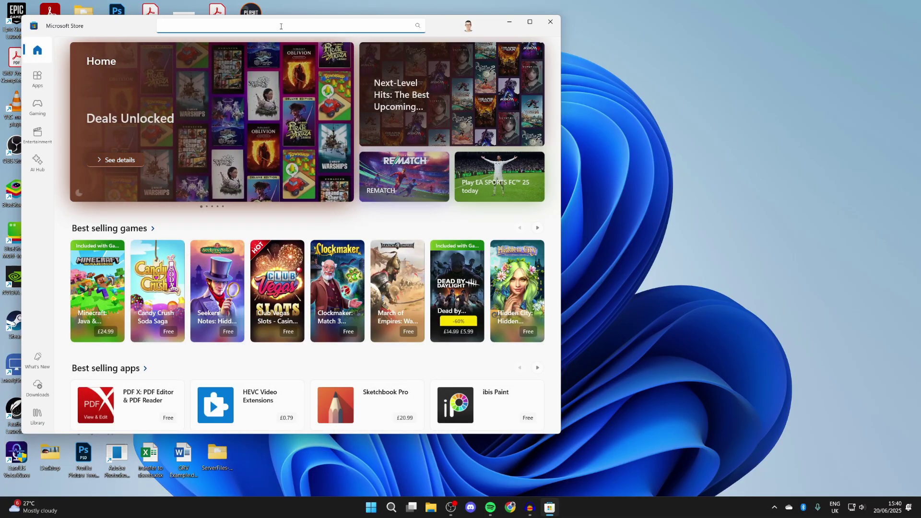
type("apple devices")
key("Return")
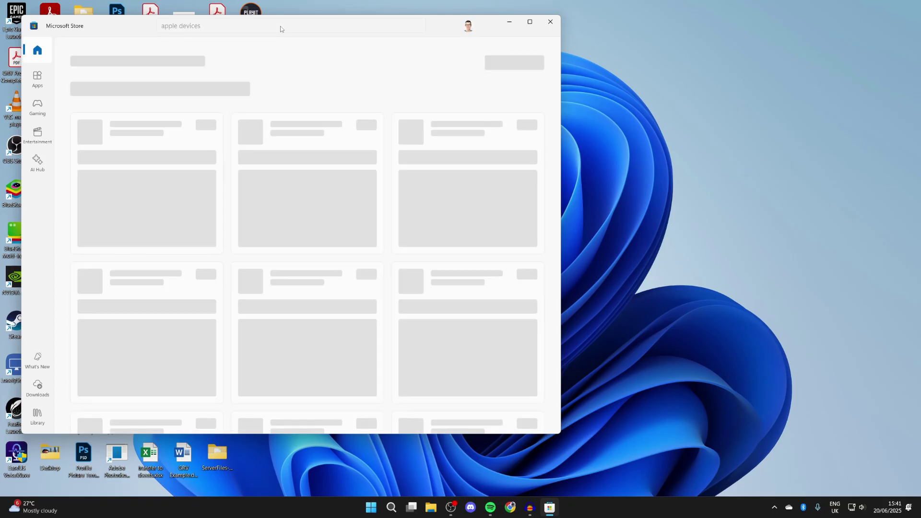
left_click(170, 137)
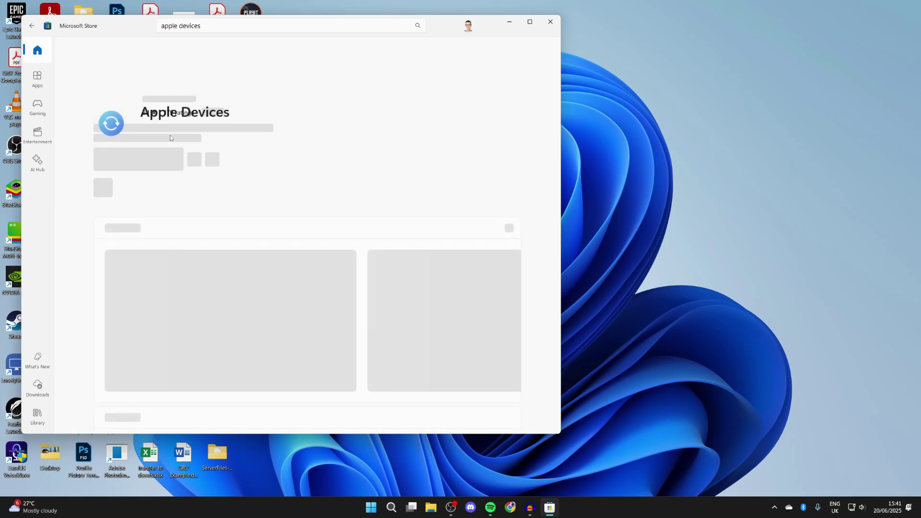
left_click(146, 156)
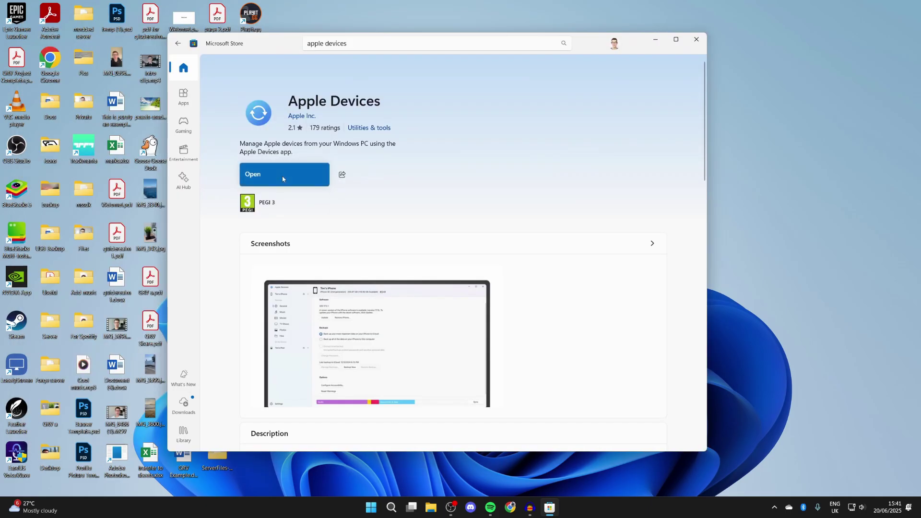
left_click(282, 179)
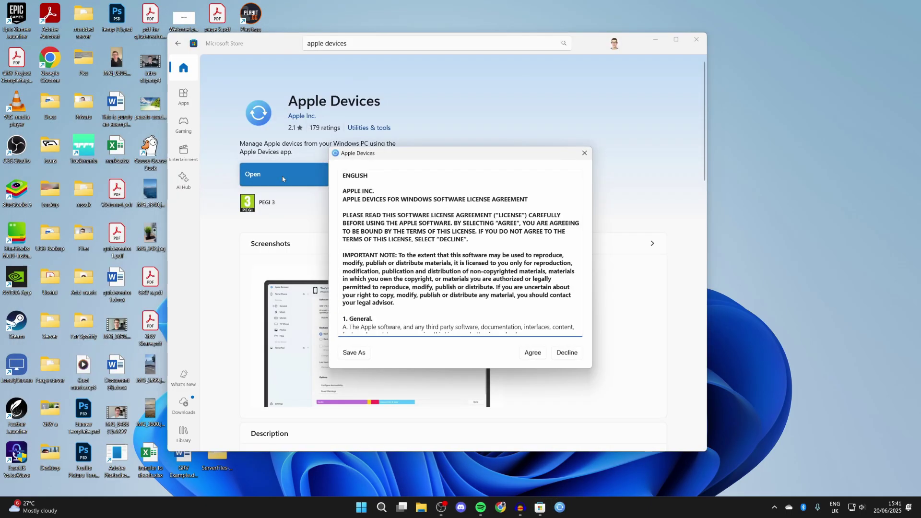
Step: Agree to the Apple Devices license and start past the Welcome screen
left_click(532, 353)
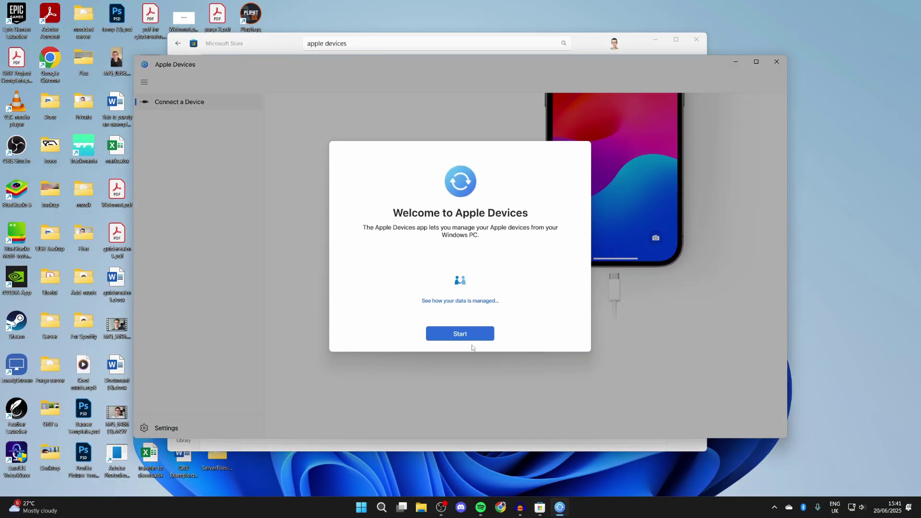
left_click(464, 334)
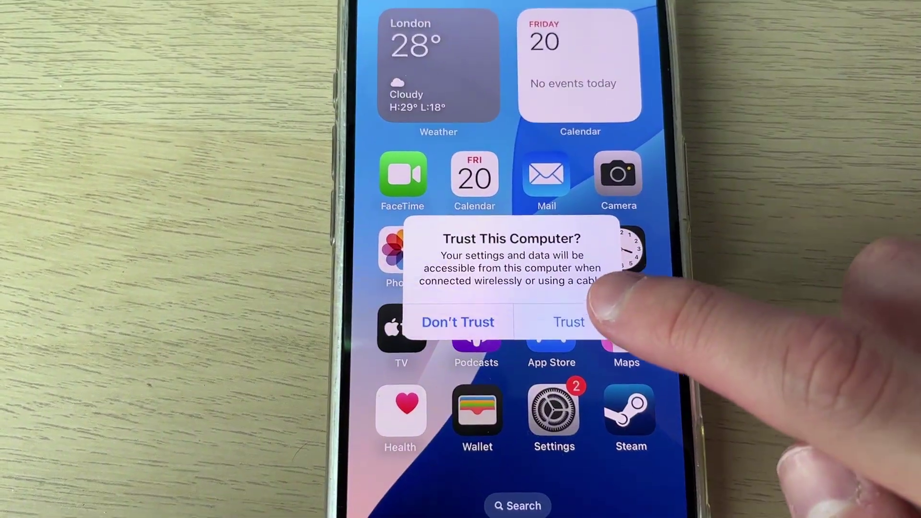
Step: Trust this computer on the connected iPhone so iPhone 1 appears
left_click(550, 357)
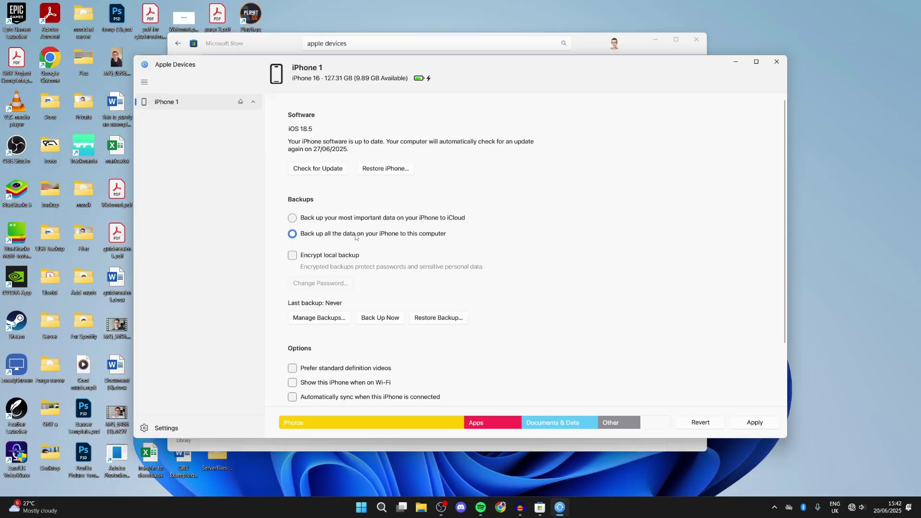
Step: Start Back Up Now for iPhone 1, choosing Don't Encrypt
left_click(388, 319)
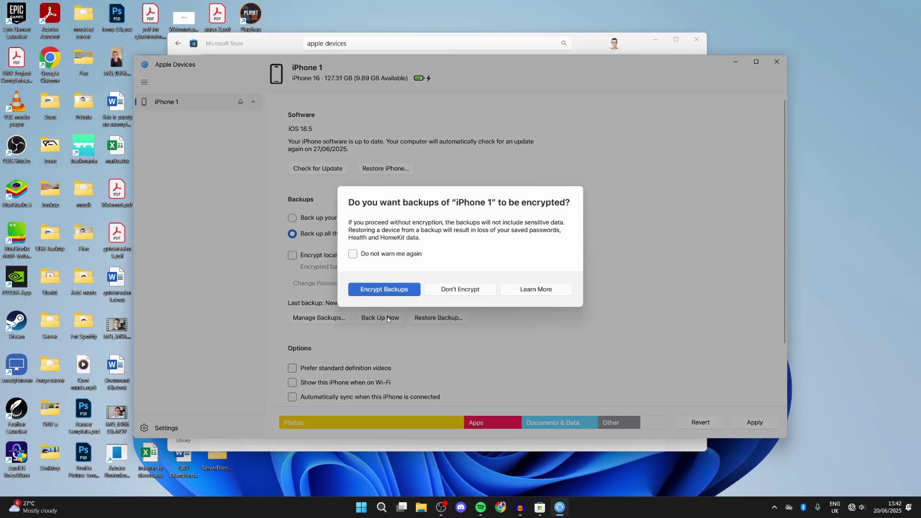
left_click(471, 290)
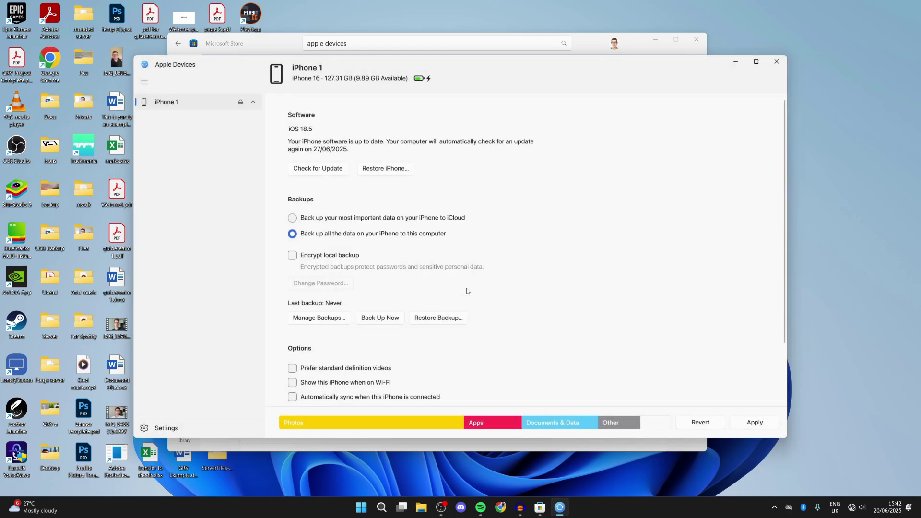